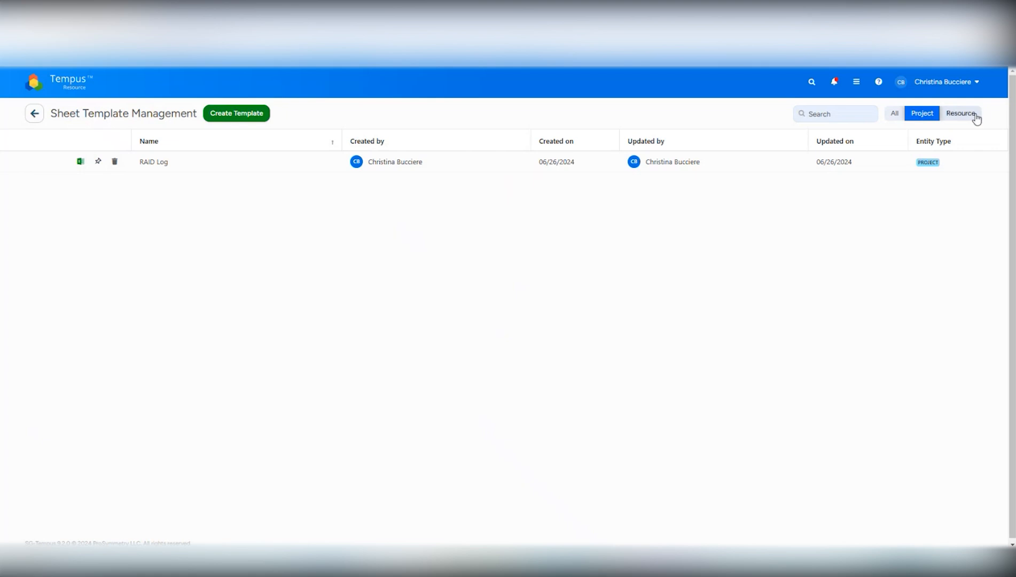
- Filter the sheet templates by the Resource entity type, and show all templates again
{"action": "left_click", "coordinate": [967, 114]}
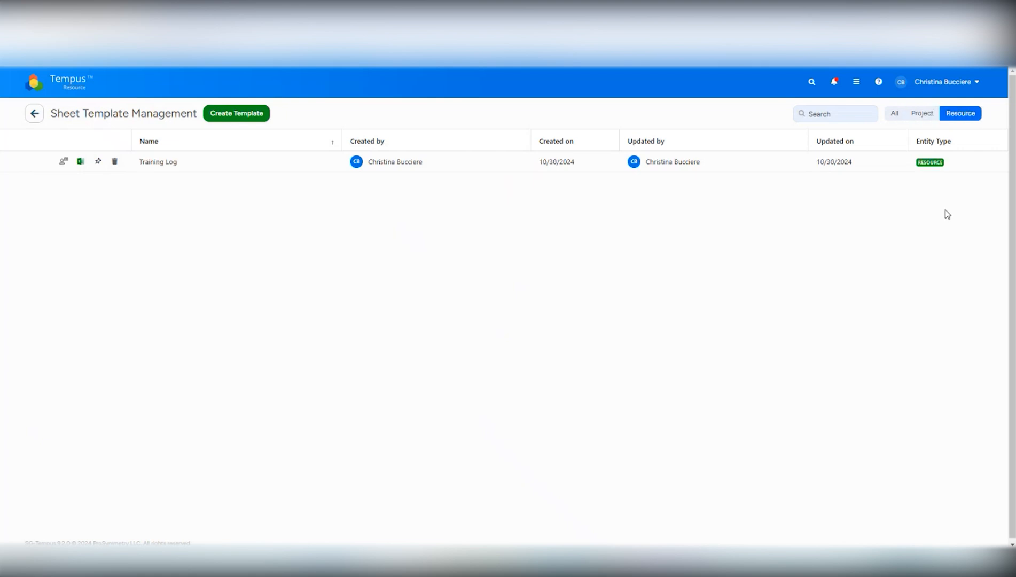
{"action": "left_click", "coordinate": [895, 113]}
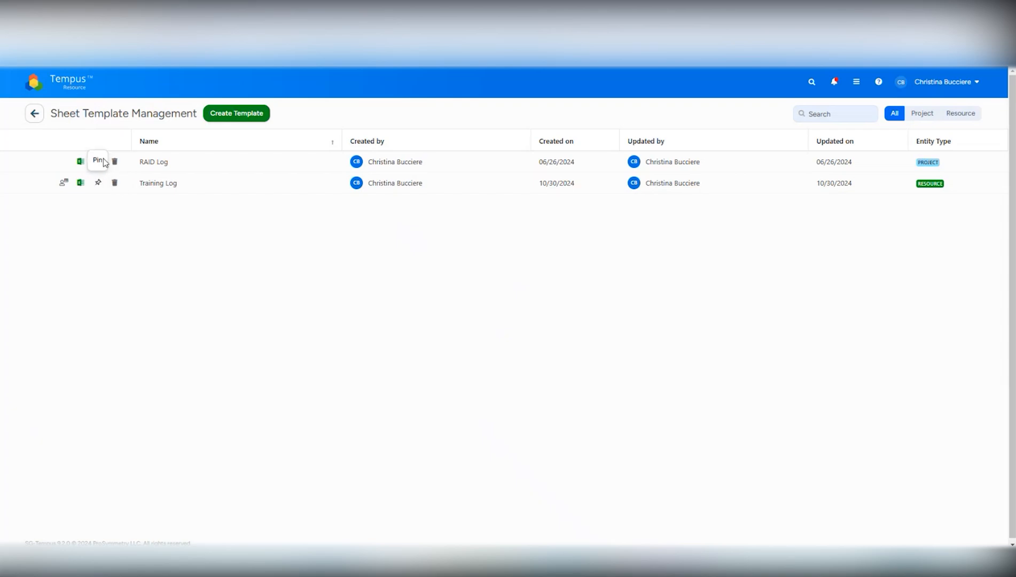
{"action": "left_click", "coordinate": [80, 183]}
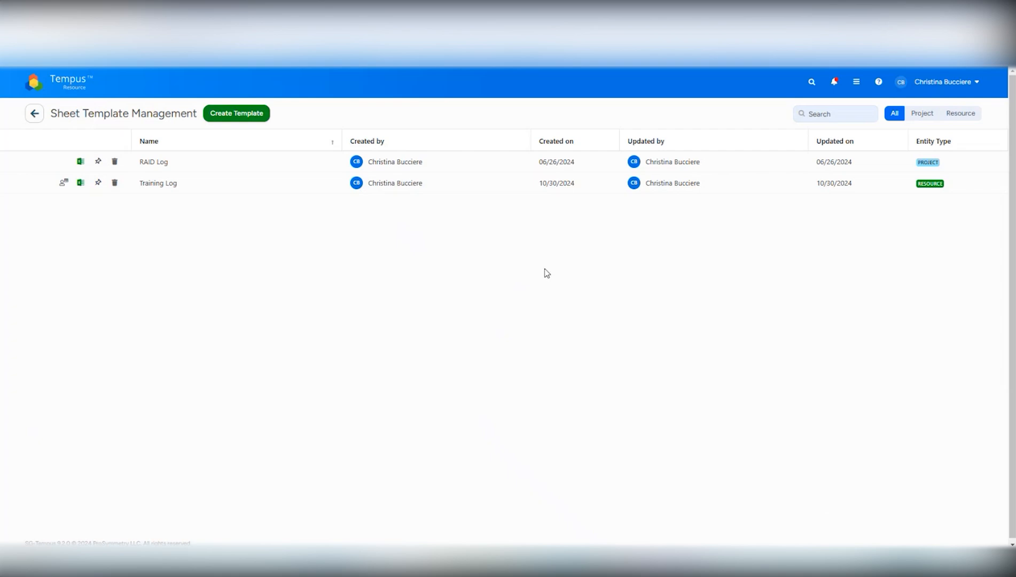
- Start a new sheet template named Test Template with Resource as its entity type
{"action": "left_click", "coordinate": [251, 124]}
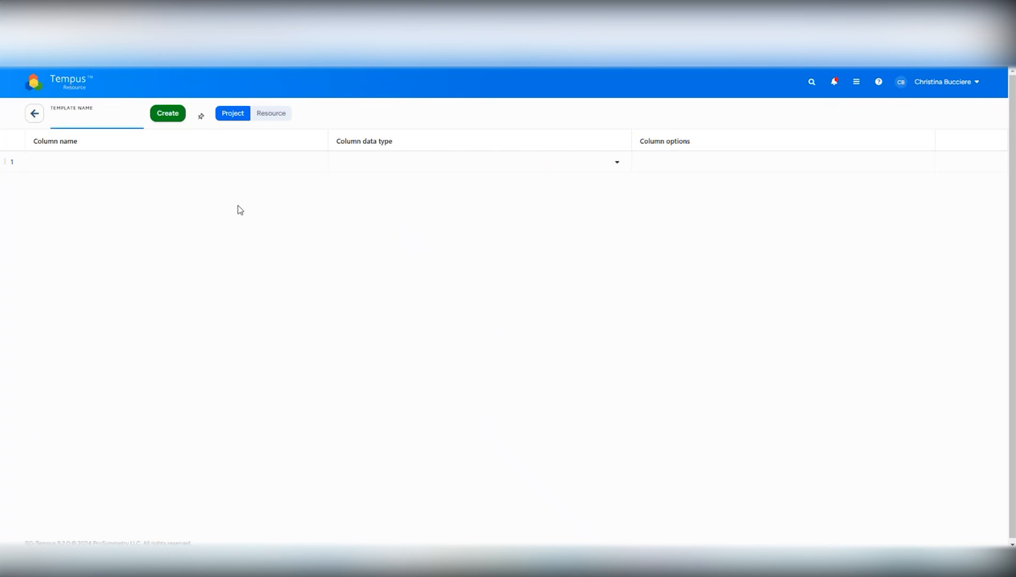
{"action": "type", "text": "Test Template"}
{"action": "left_click", "coordinate": [271, 119]}
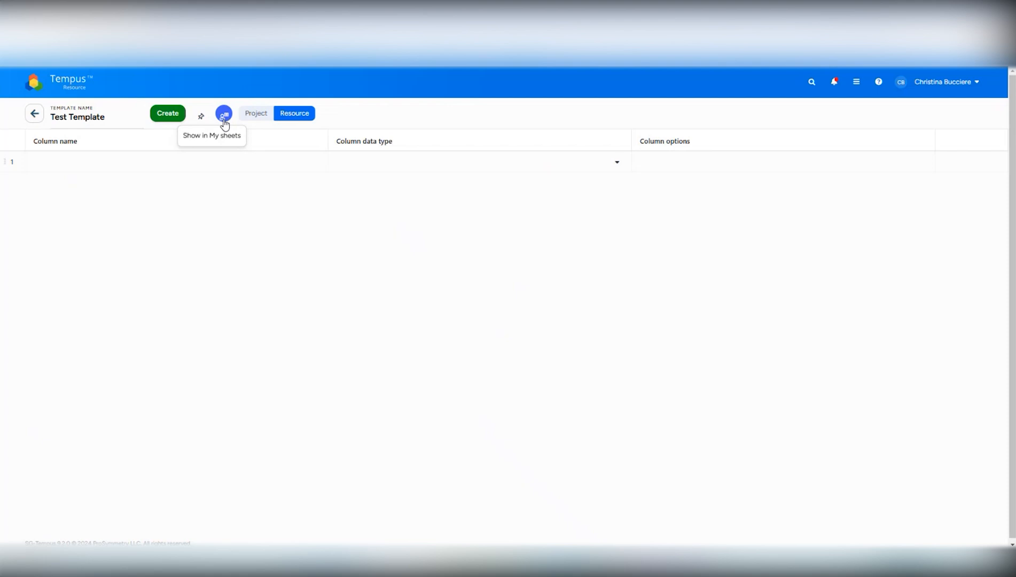
- View the data type choices for the draft template's first column and leave without creating the template
{"action": "left_click", "coordinate": [165, 168]}
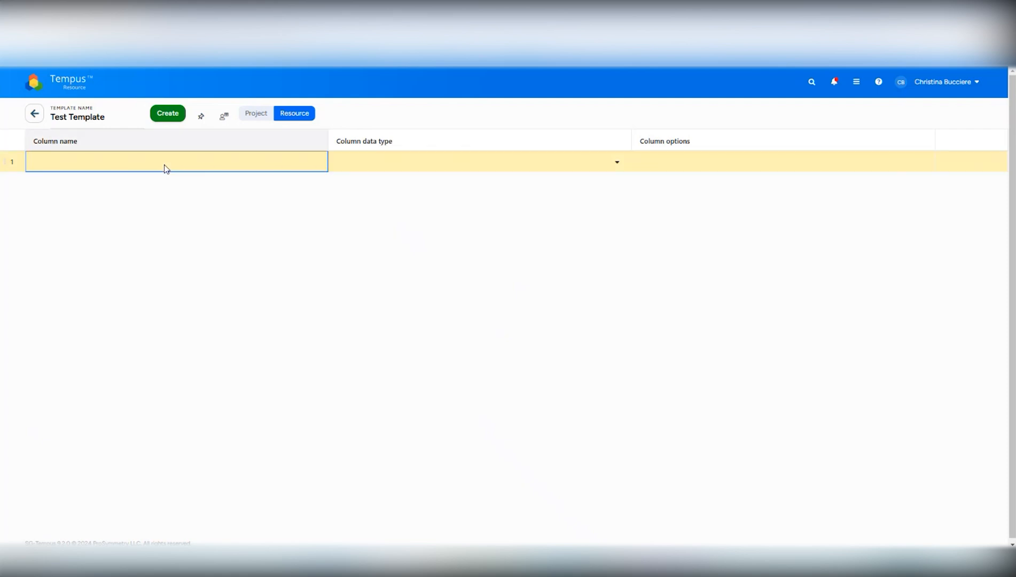
{"action": "left_click", "coordinate": [419, 170]}
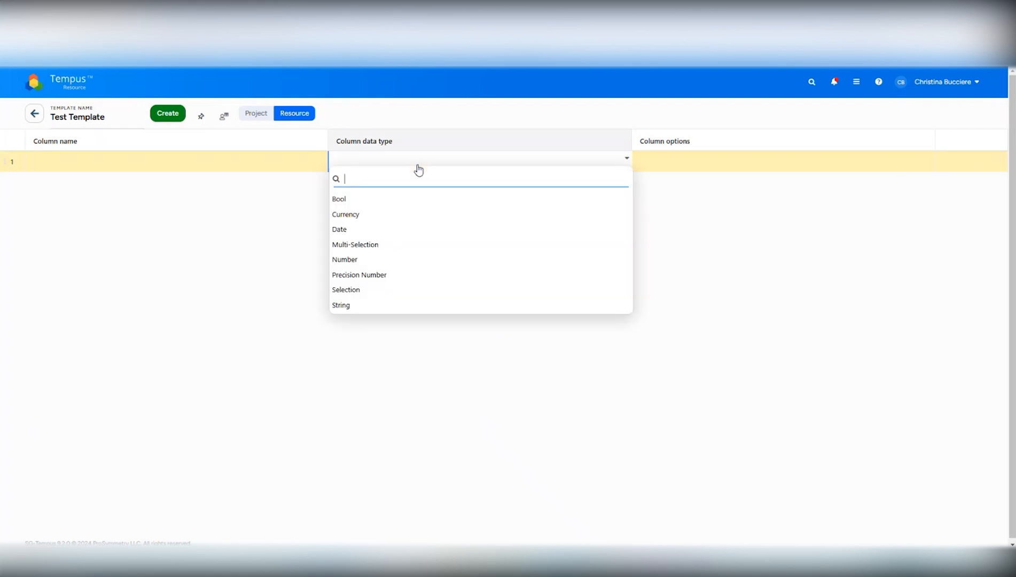
{"action": "left_click", "coordinate": [732, 171]}
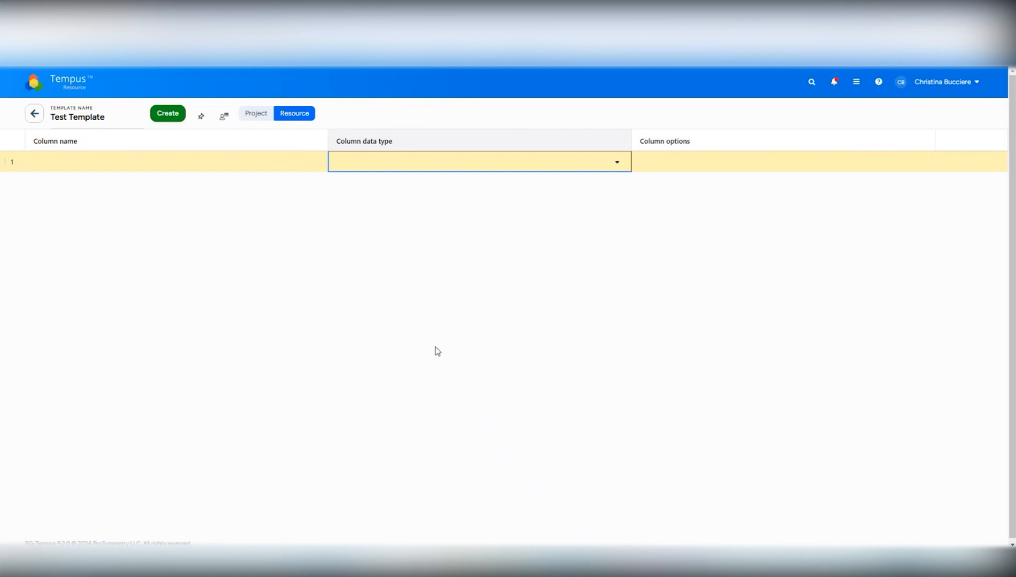
{"action": "left_click", "coordinate": [34, 113]}
{"action": "left_click", "coordinate": [483, 329]}
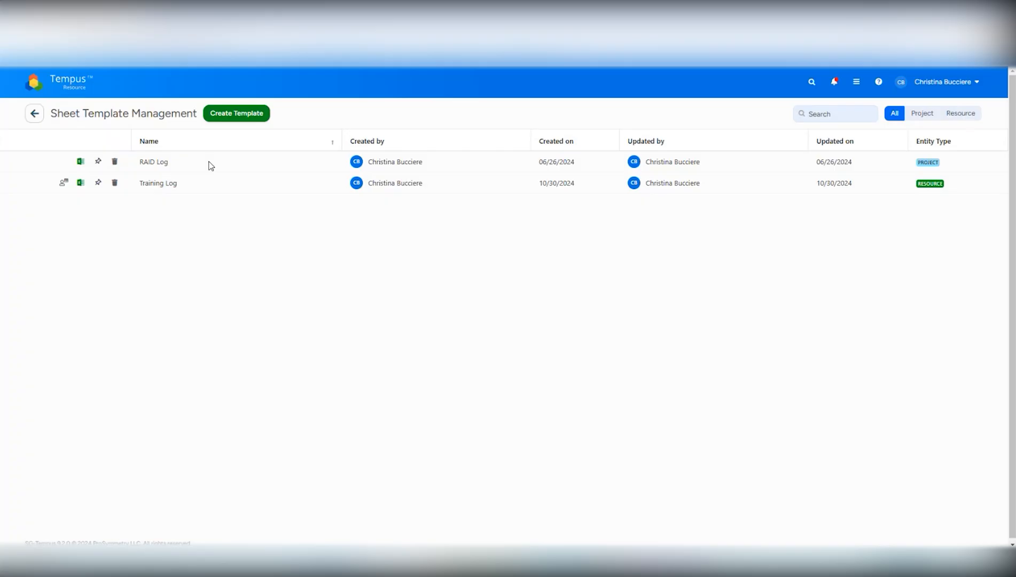
- Open the RAID Log template and examine its columns and the data type choices for RAID Category
{"action": "left_click", "coordinate": [210, 166]}
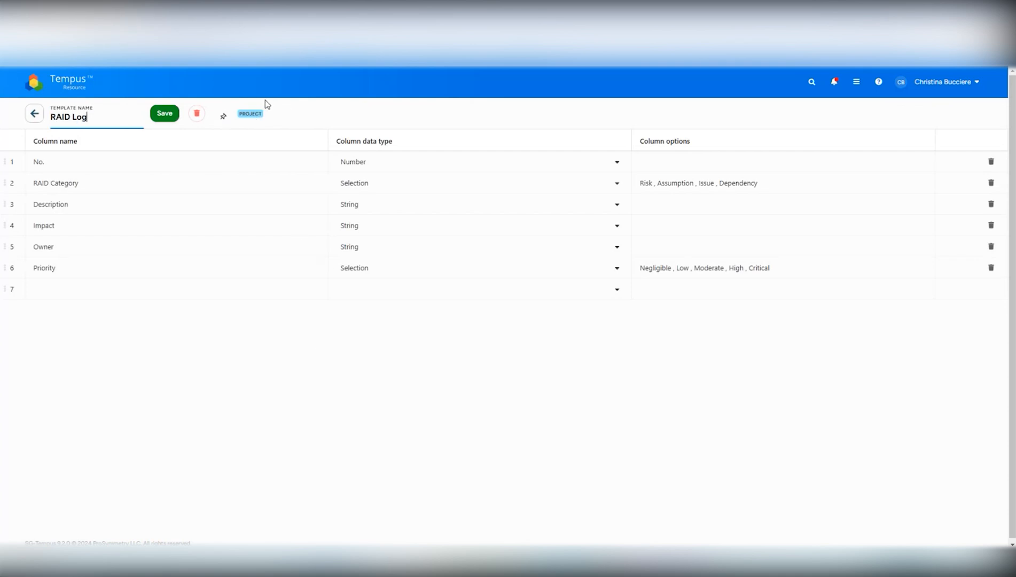
{"action": "left_click", "coordinate": [223, 118]}
{"action": "left_click", "coordinate": [617, 184]}
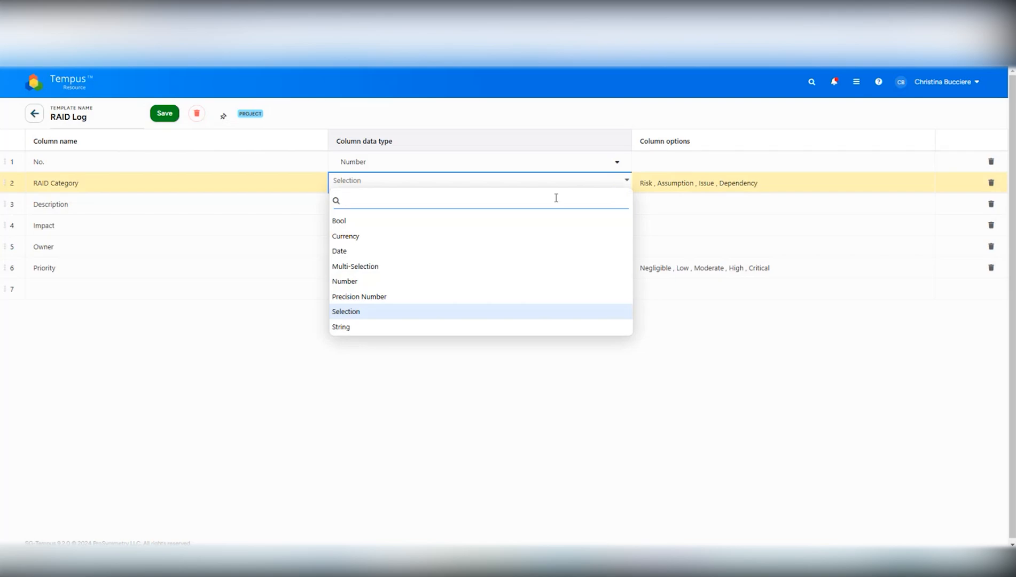
{"action": "left_click", "coordinate": [197, 286]}
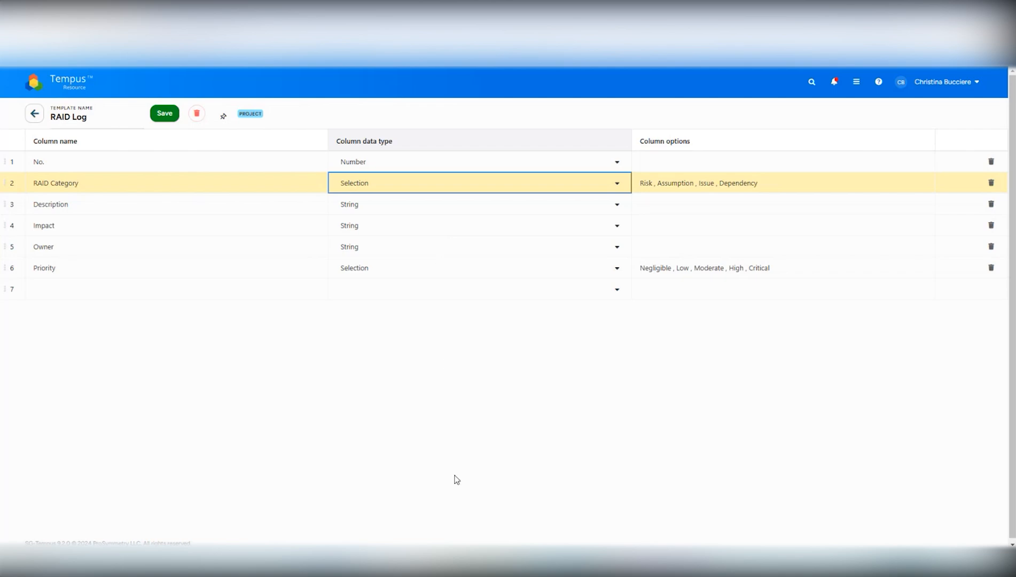
- Open the Aurora Phase 15 project from Project Management and view its Sheets page
{"action": "left_click", "coordinate": [63, 90]}
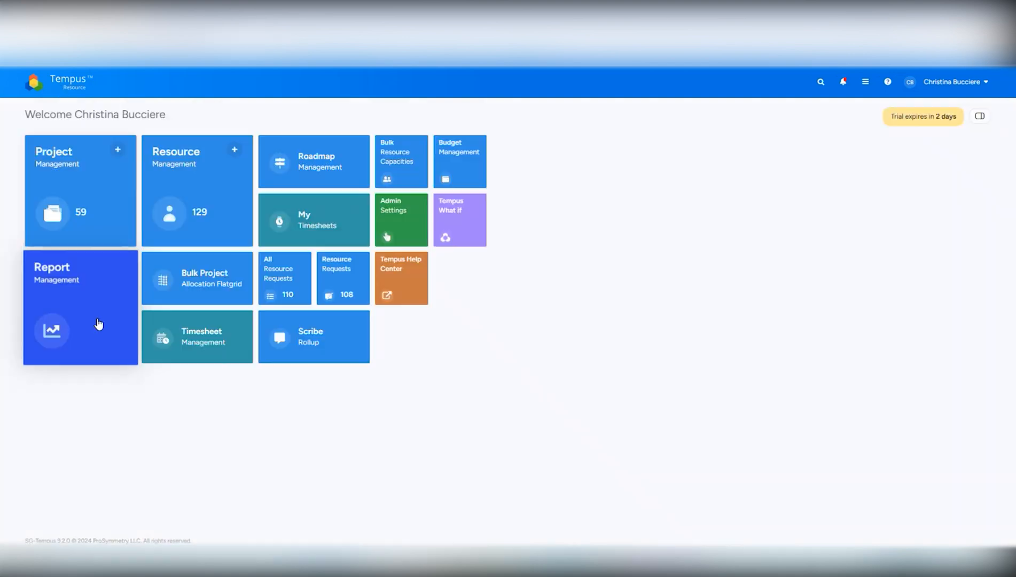
{"action": "left_click", "coordinate": [82, 221]}
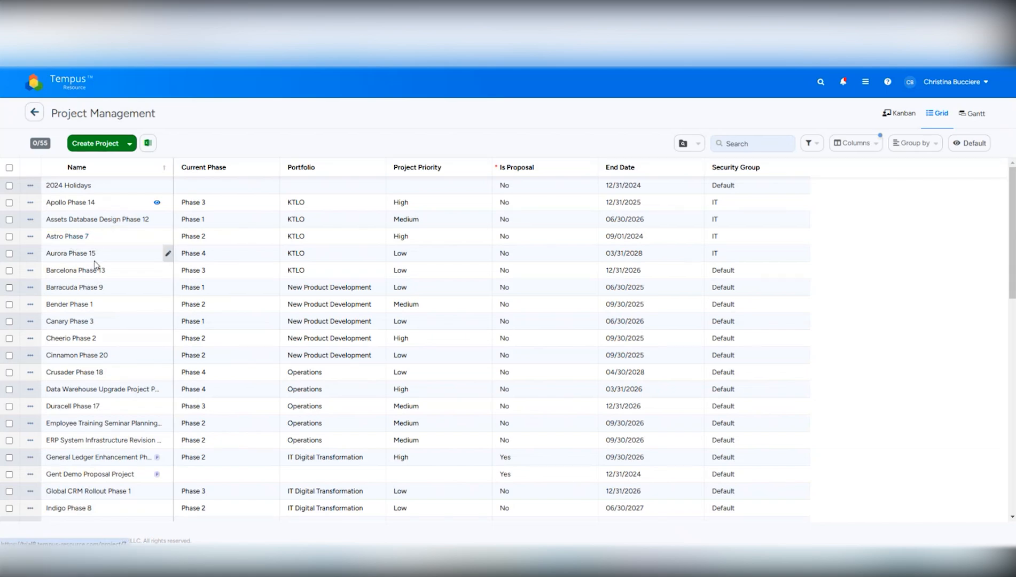
{"action": "left_click", "coordinate": [77, 253]}
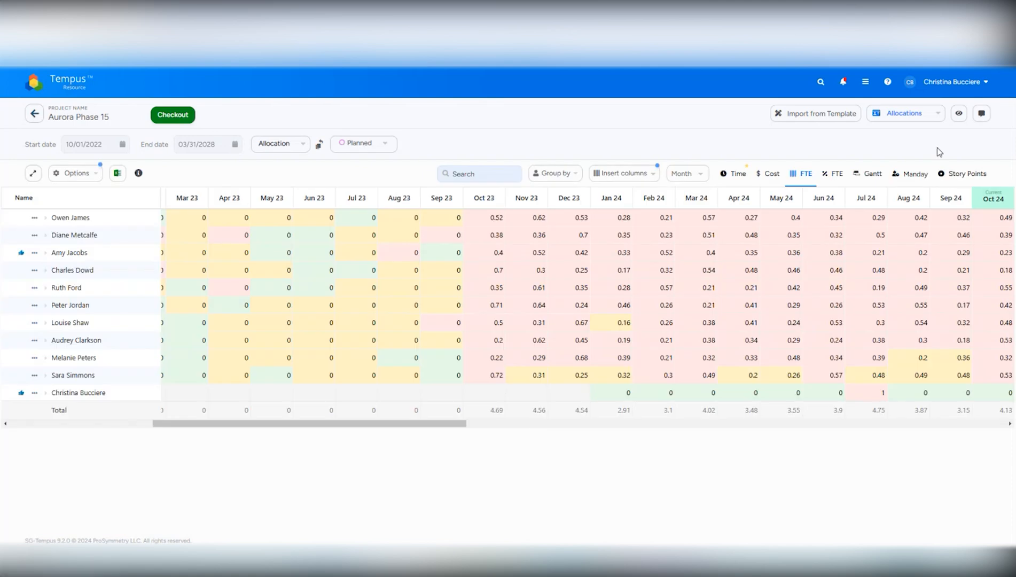
{"action": "left_click", "coordinate": [923, 118]}
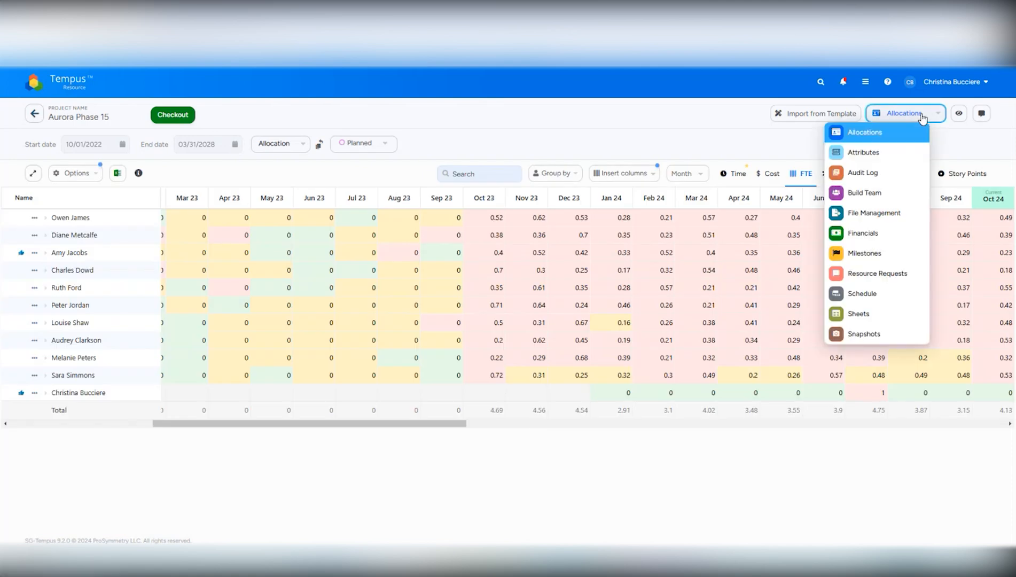
{"action": "left_click", "coordinate": [860, 315]}
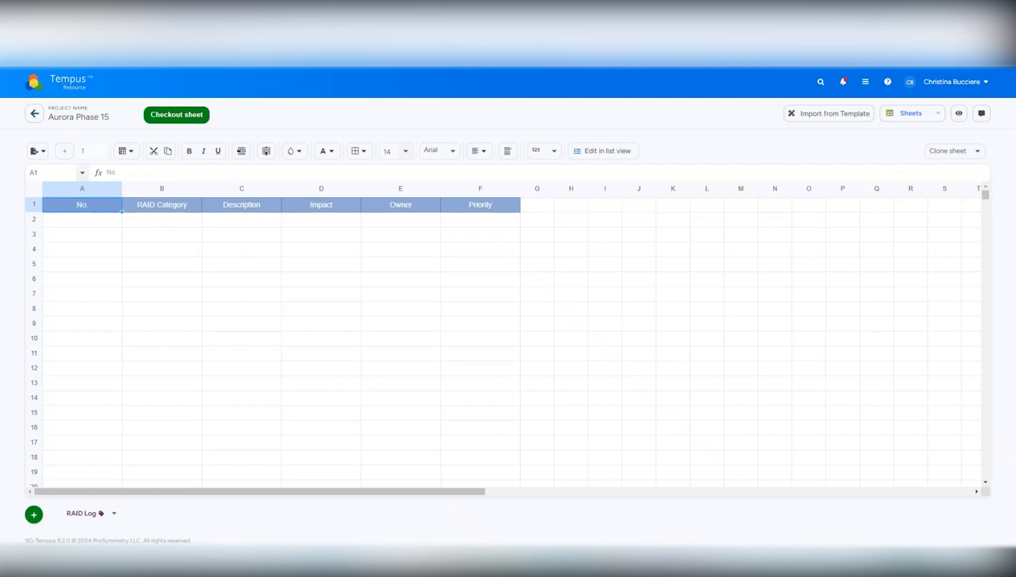
{"action": "left_click", "coordinate": [895, 119]}
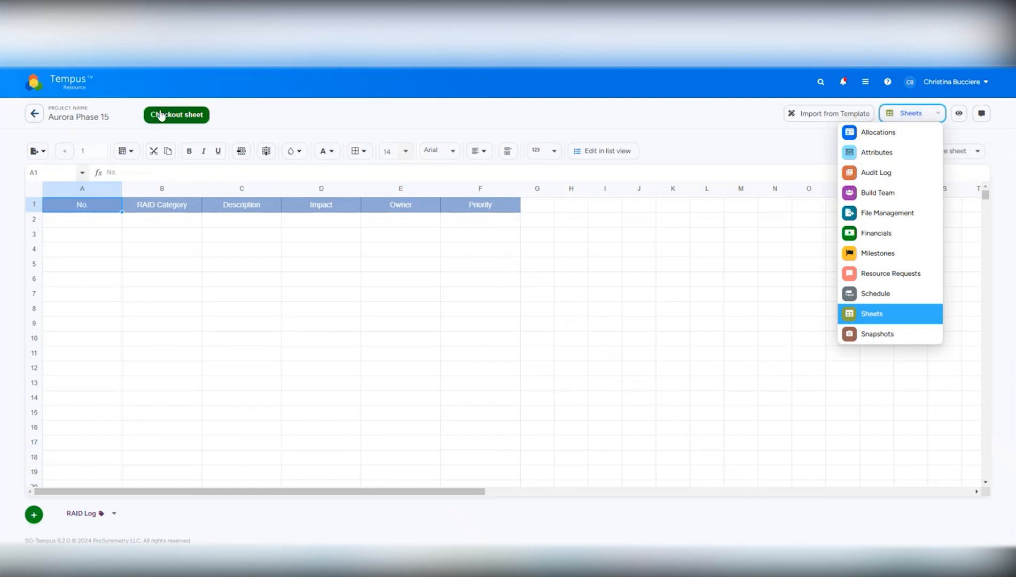
- Return to Sheet Template Management in the admin settings and pin the RAID Log template
{"action": "left_click", "coordinate": [72, 83]}
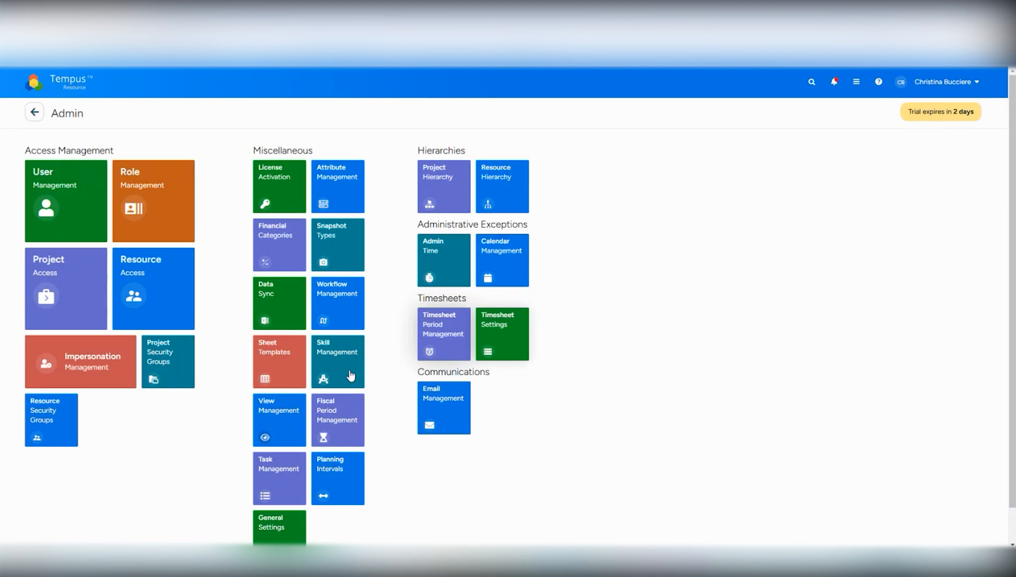
{"action": "left_click", "coordinate": [275, 347]}
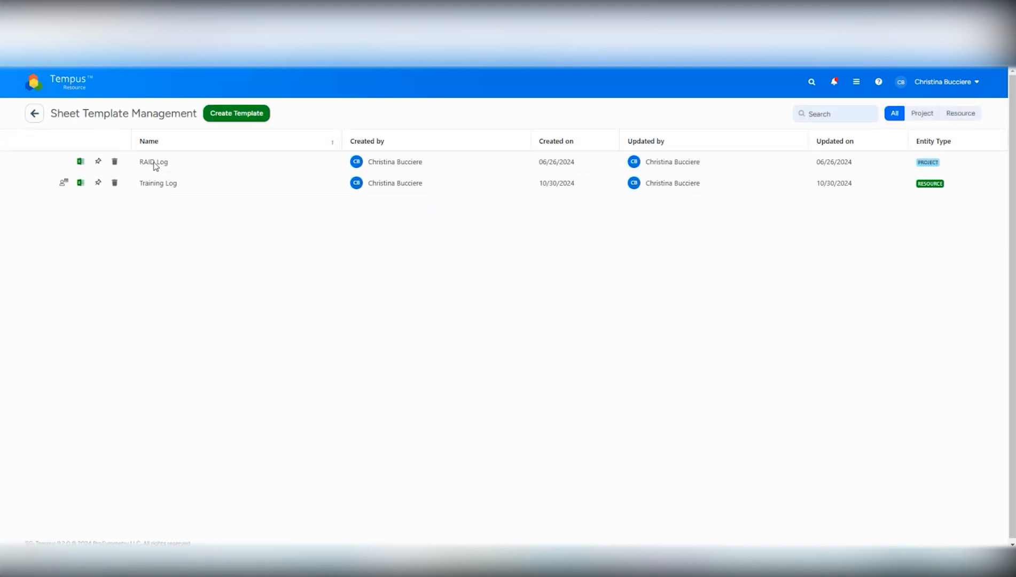
{"action": "left_click", "coordinate": [97, 162]}
- Open the Sheets page of the Astro Phase 7 project, then check out and release its RAID Log sheet
{"action": "left_click", "coordinate": [43, 113]}
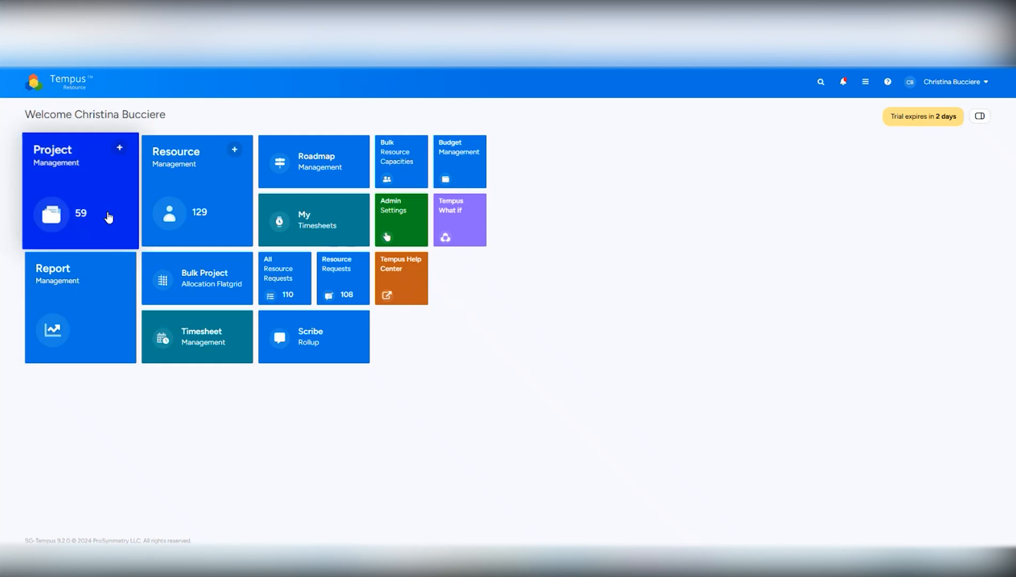
{"action": "left_click", "coordinate": [108, 218]}
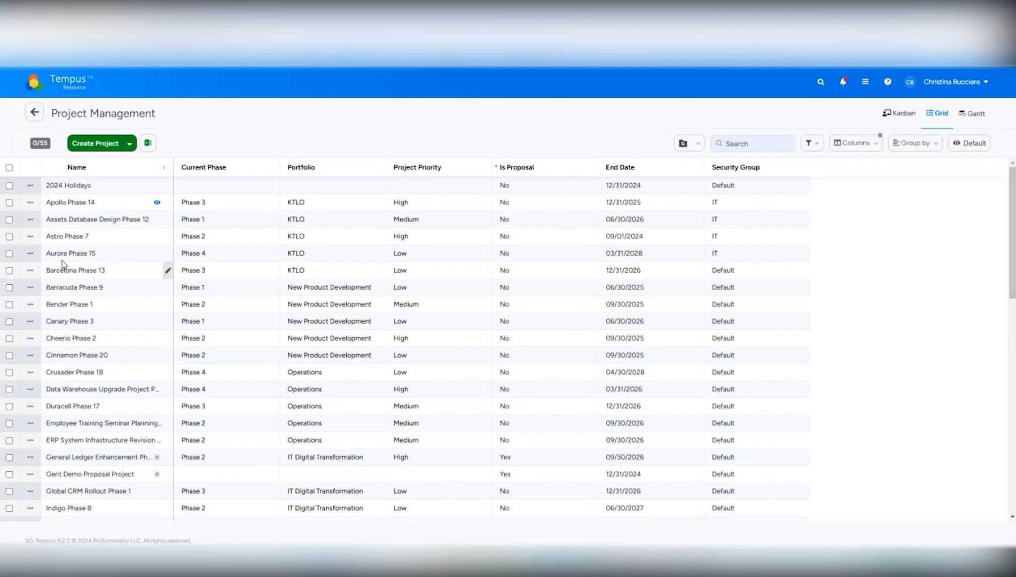
{"action": "left_click", "coordinate": [66, 237]}
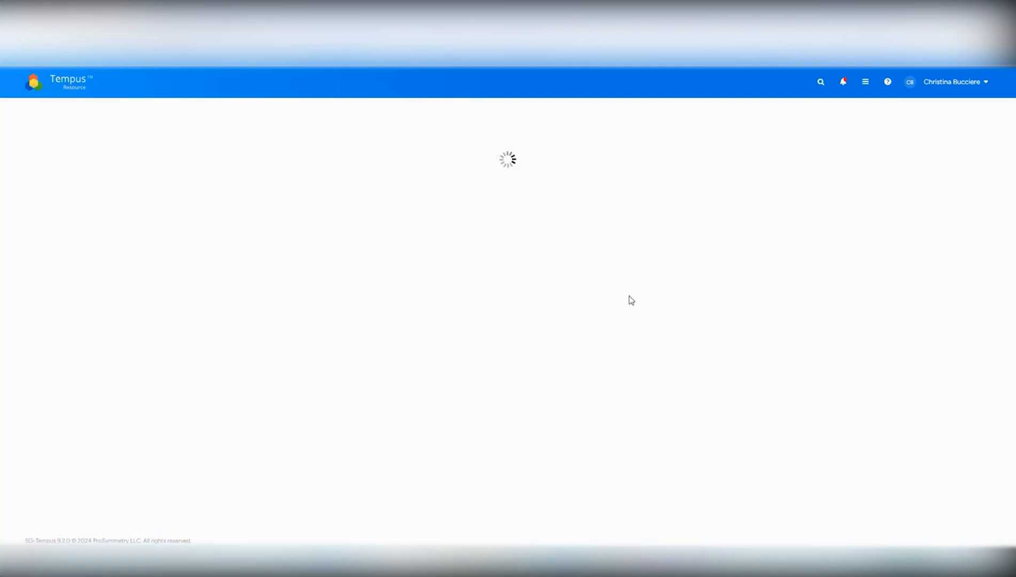
{"action": "left_click", "coordinate": [913, 115]}
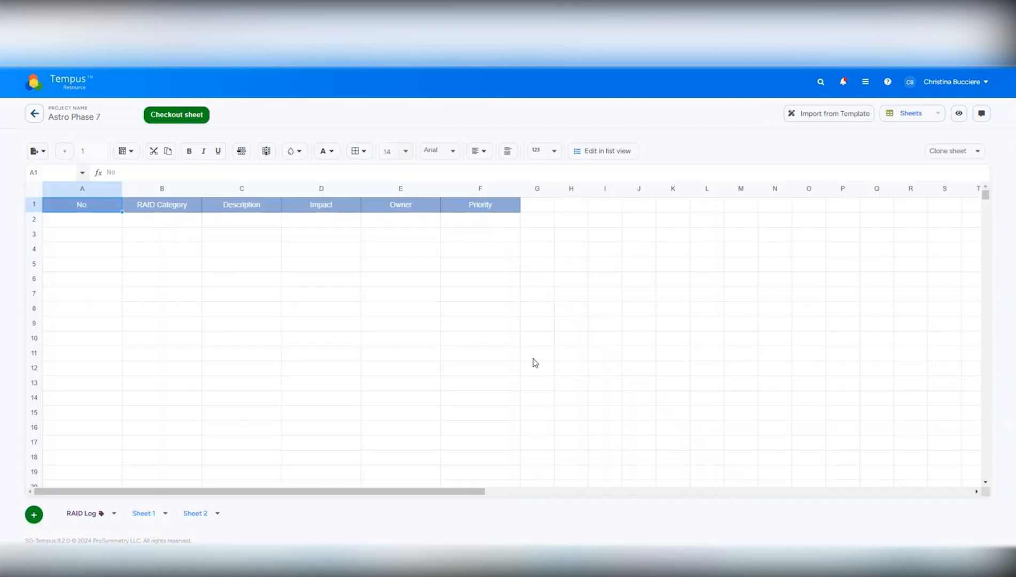
{"action": "left_click", "coordinate": [193, 114]}
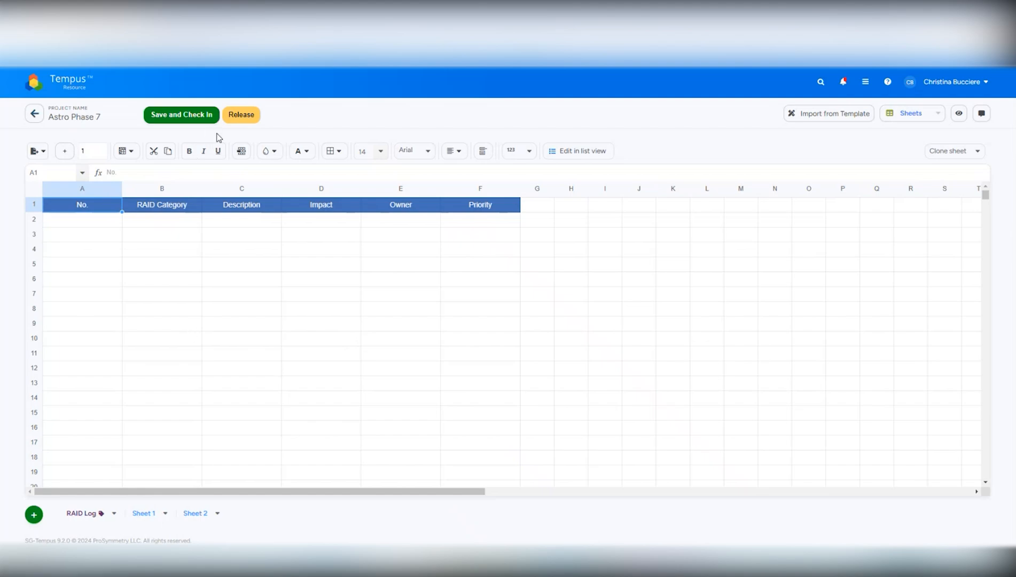
{"action": "left_click", "coordinate": [248, 114]}
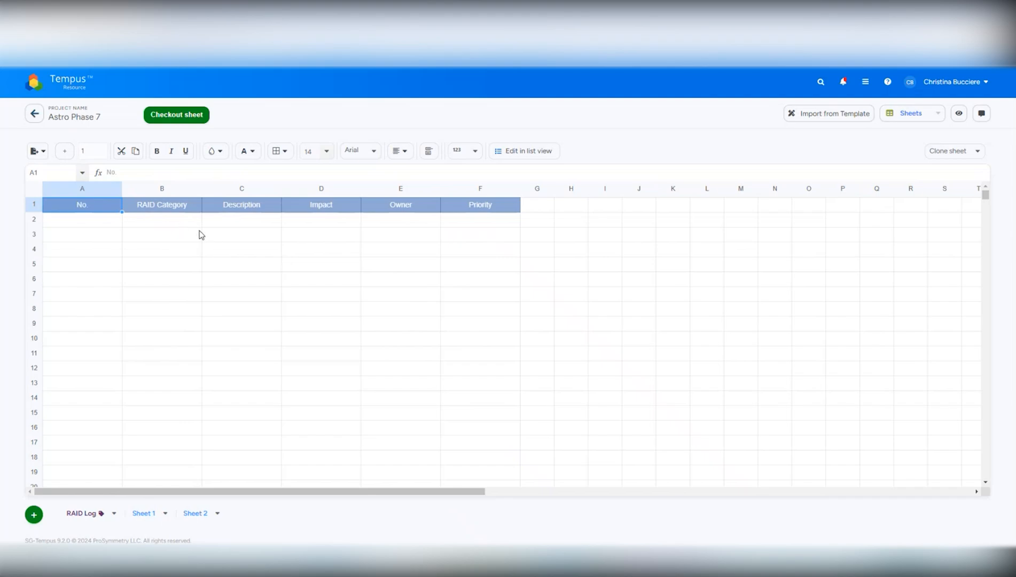
- Set the Training Log template to show in My sheets from the sheet template list, and open My sheets
{"action": "left_click", "coordinate": [68, 85]}
{"action": "left_click", "coordinate": [381, 240]}
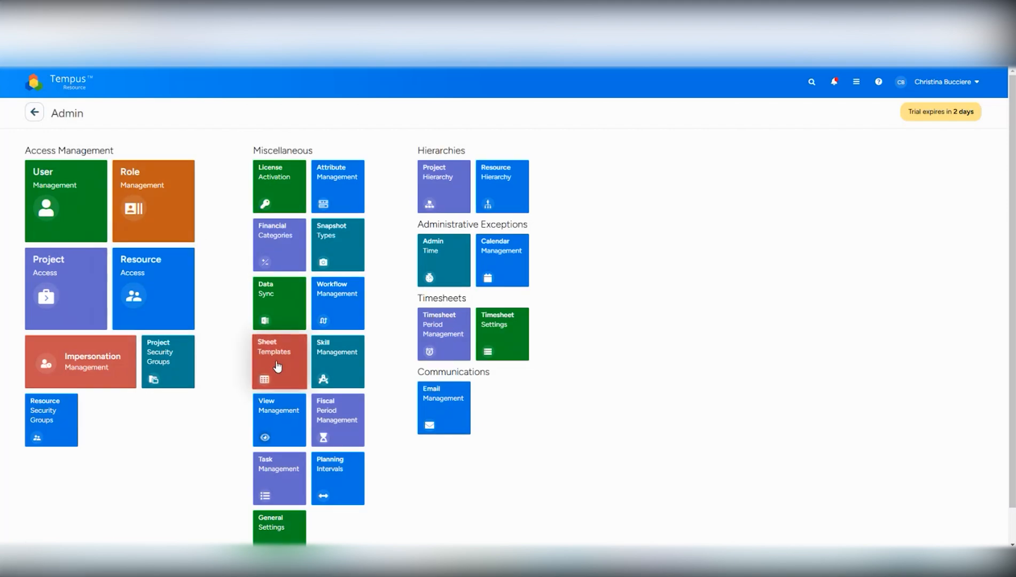
{"action": "left_click", "coordinate": [277, 366]}
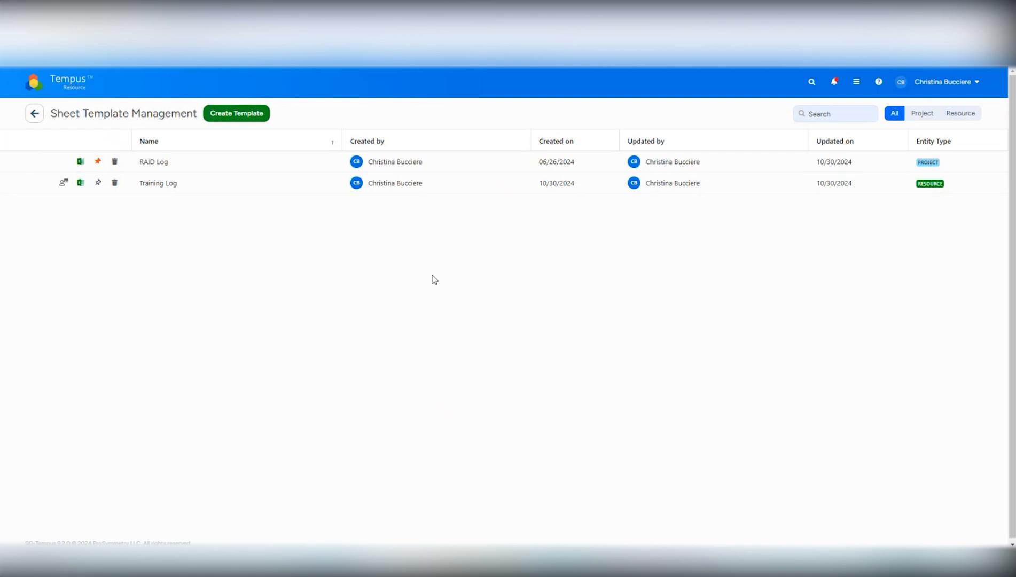
{"action": "left_click", "coordinate": [62, 183]}
{"action": "left_click", "coordinate": [963, 84]}
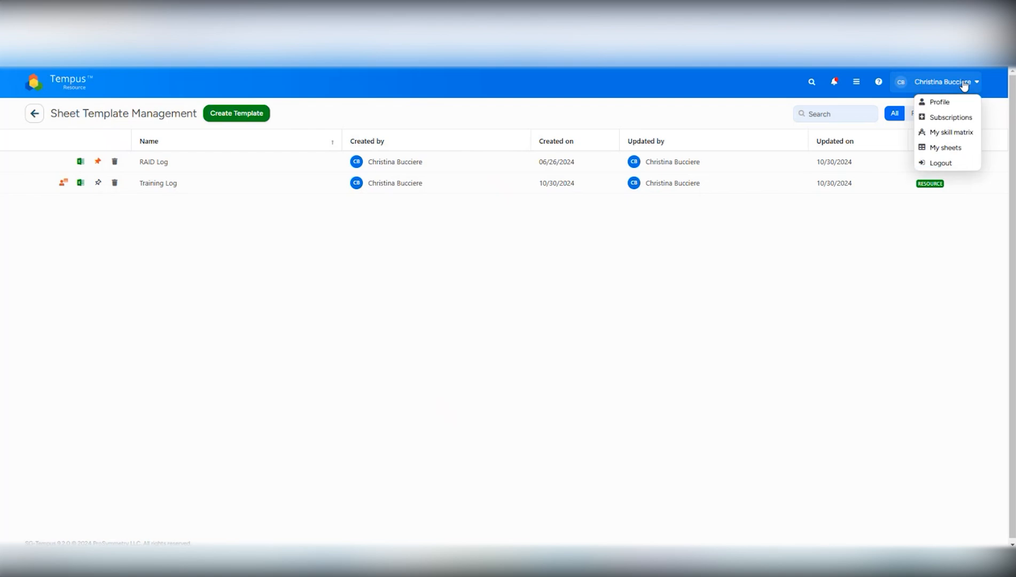
{"action": "left_click", "coordinate": [944, 149]}
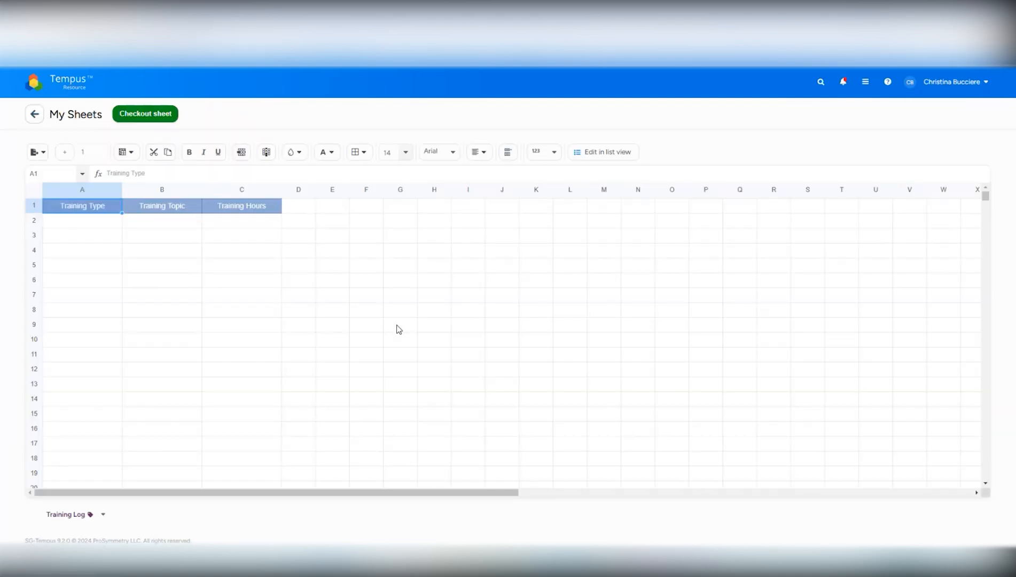